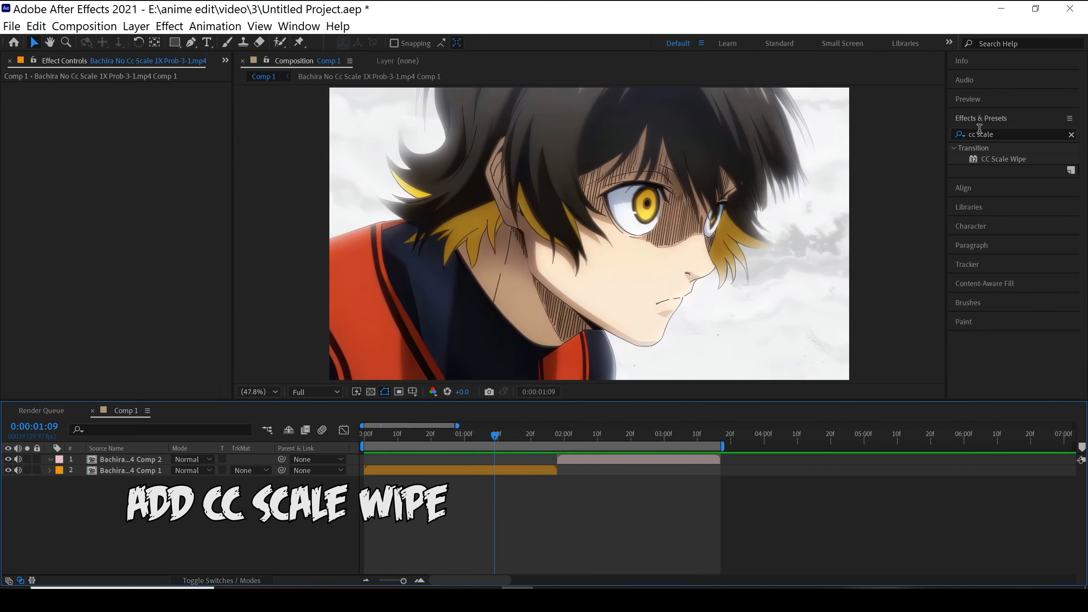
Apply CC Scale Wipe to the Comp 1 clip layer and keyframe Stretch from 0 at 0:00:01:09 to 5 at 0:00:01:28.
drag(1009, 163, 496, 473)
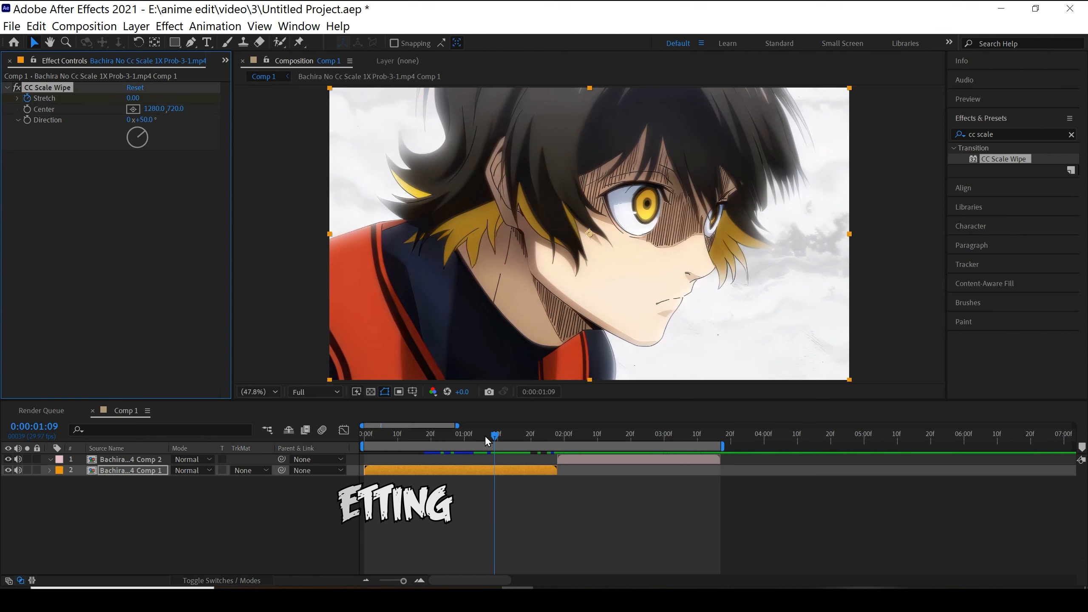
drag(496, 437, 559, 438)
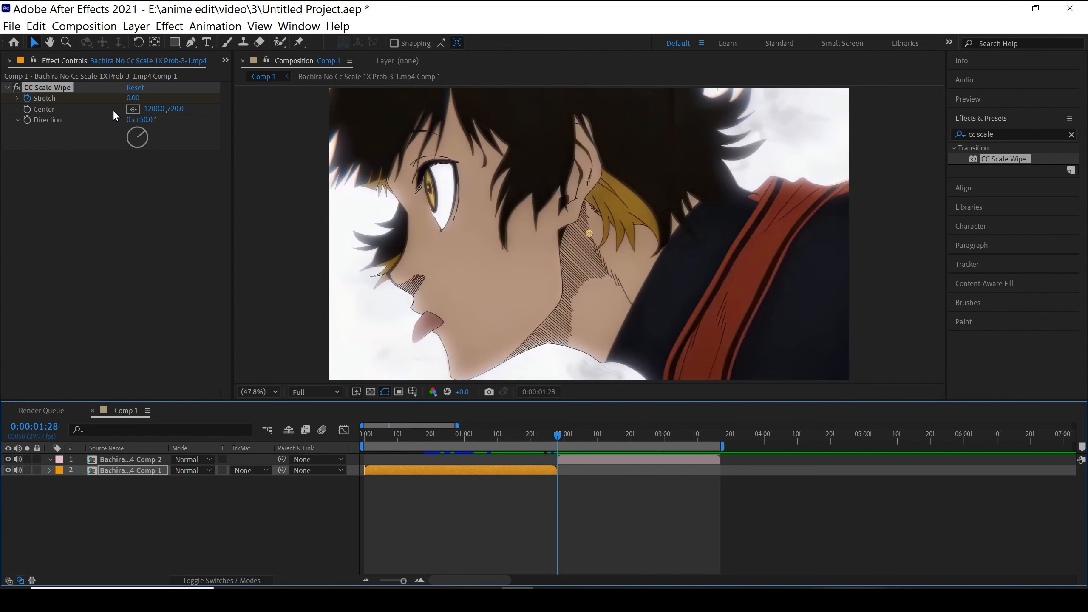
click(135, 98)
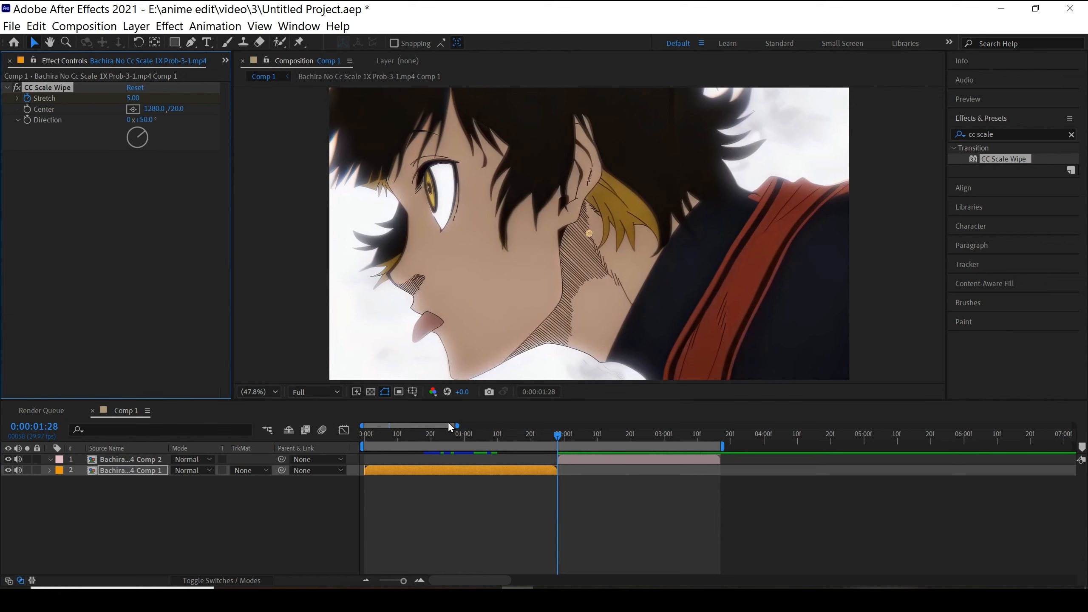
Play the composition from the start to review the stretch animation on the first clip.
drag(558, 431, 363, 440)
key(space)
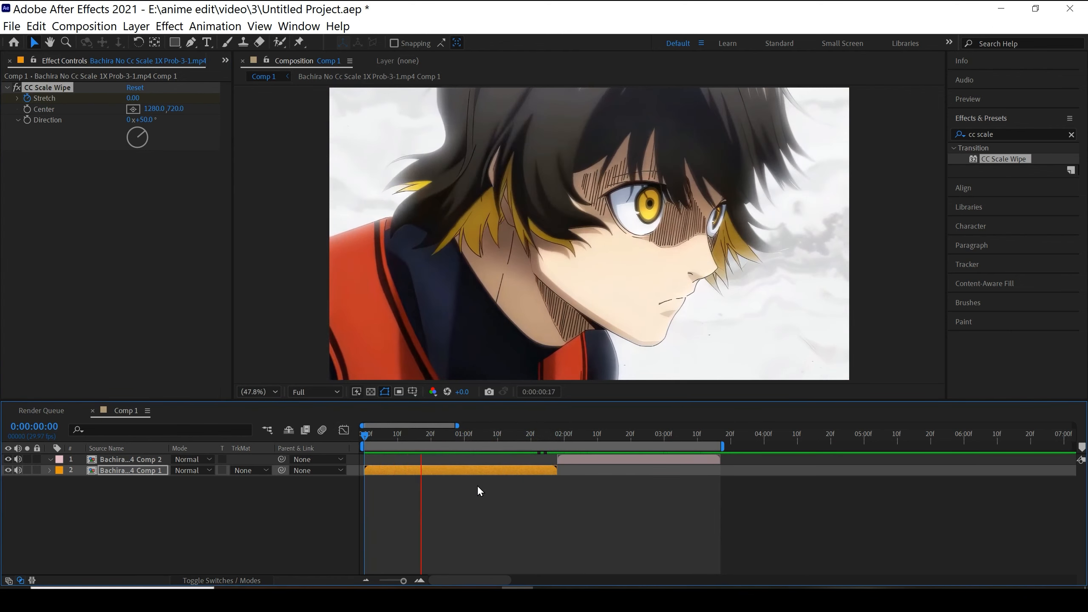
key(space)
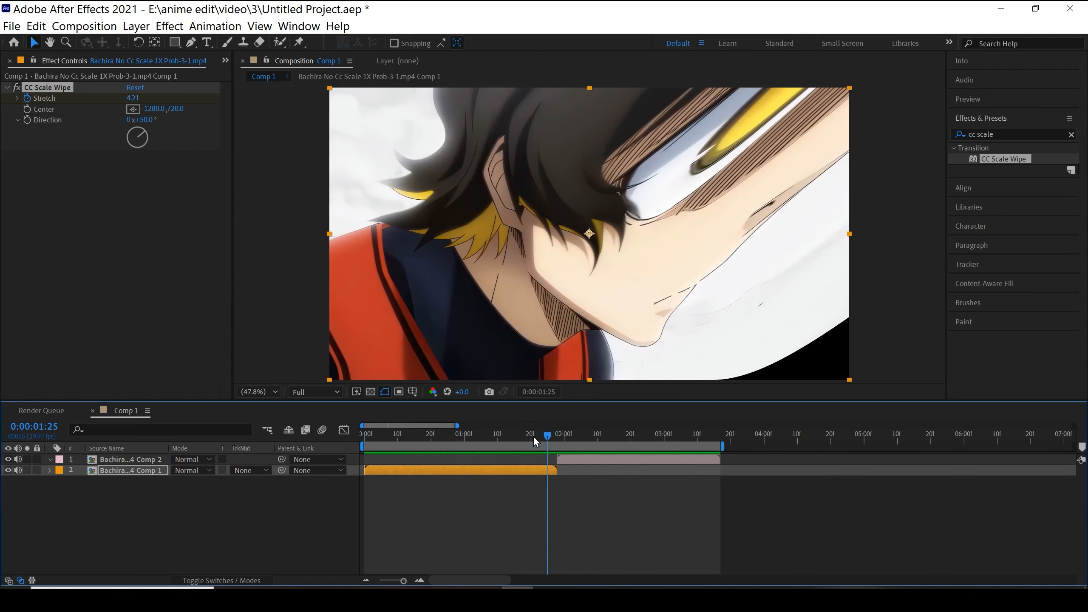
Set the first clip's CC Scale Wipe Direction to 90° and its Center X to 0, checking frames within the transition.
drag(548, 434, 522, 473)
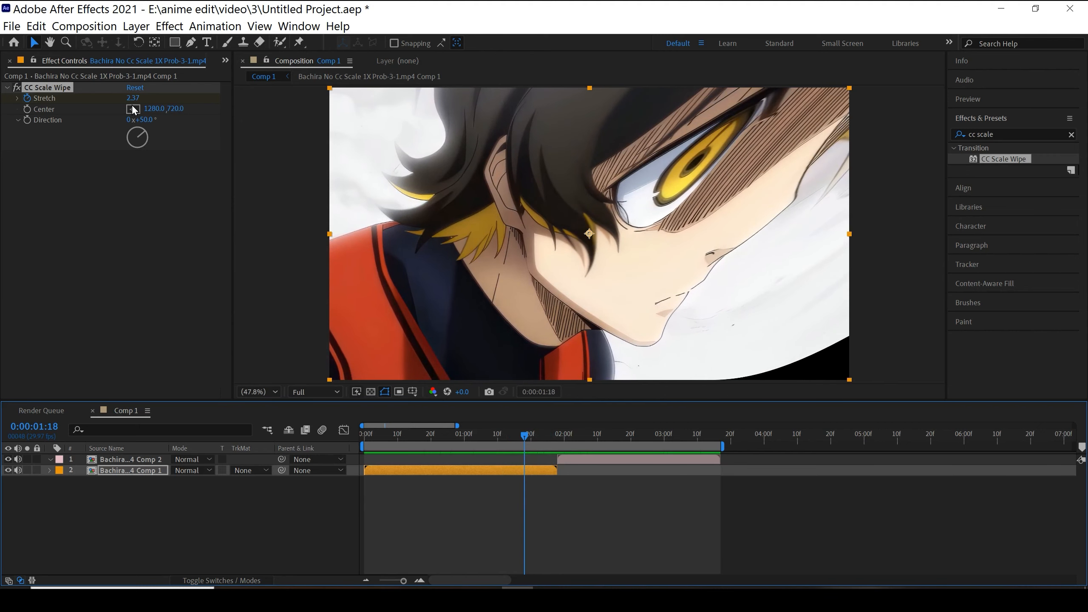
drag(143, 137, 157, 139)
mouse_move(521, 442)
mouse_down()
mouse_move(476, 443)
mouse_move(538, 453)
mouse_move(529, 450)
mouse_up()
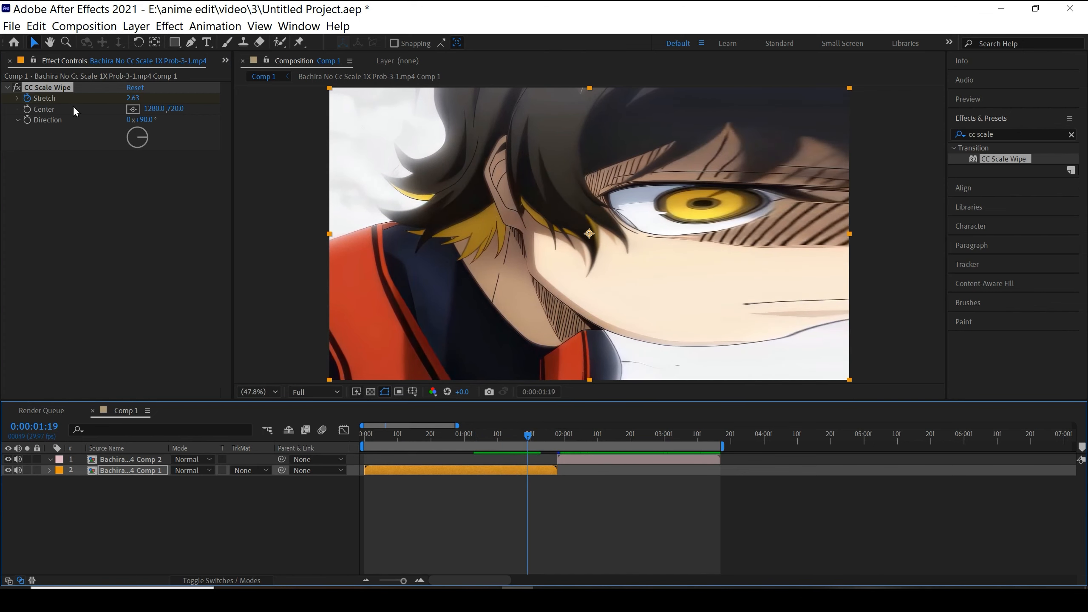
click(152, 110)
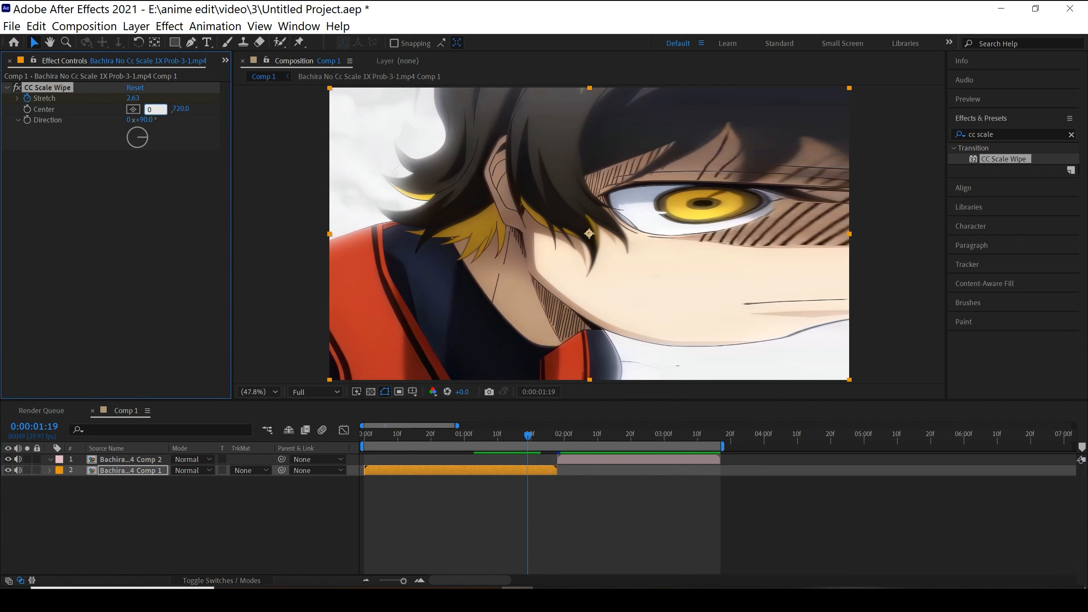
key(Return)
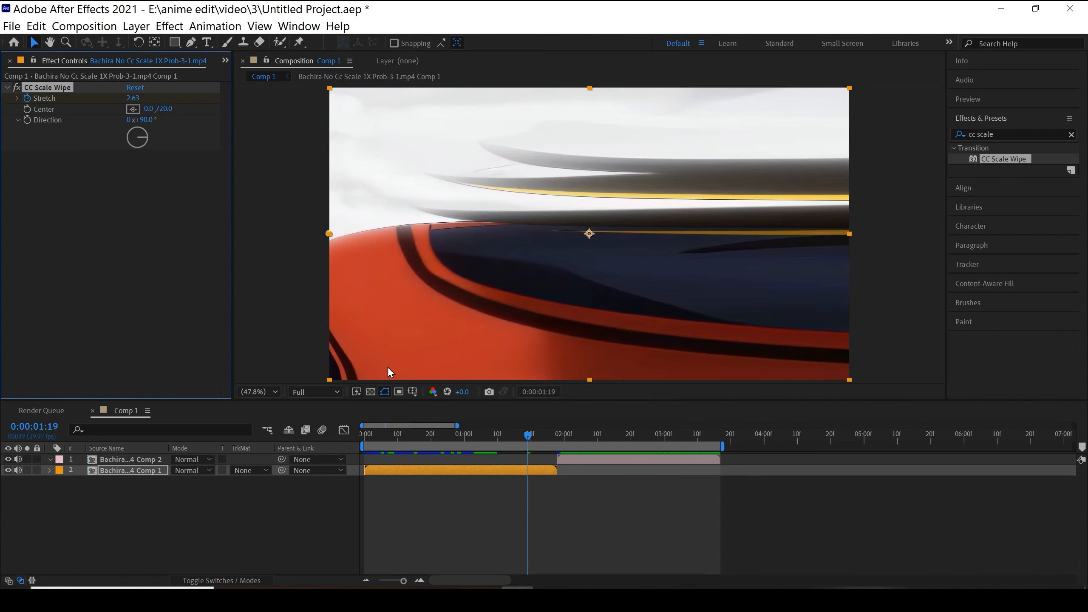
drag(525, 438, 515, 509)
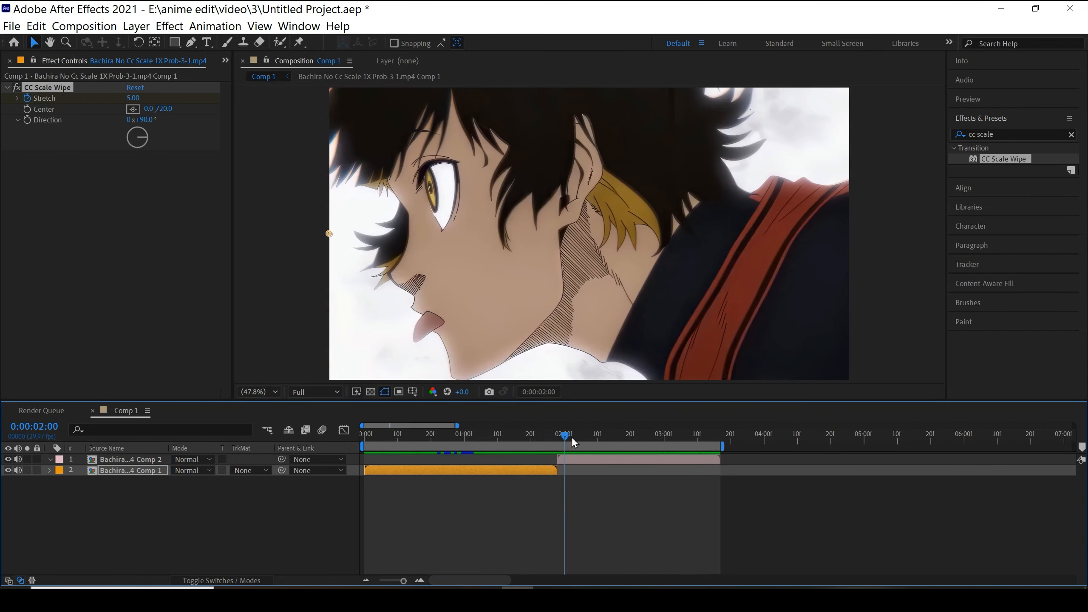
Reveal the first clip's Stretch keyframes and apply Easy Ease to both of them.
drag(573, 439, 514, 441)
click(521, 468)
key(u)
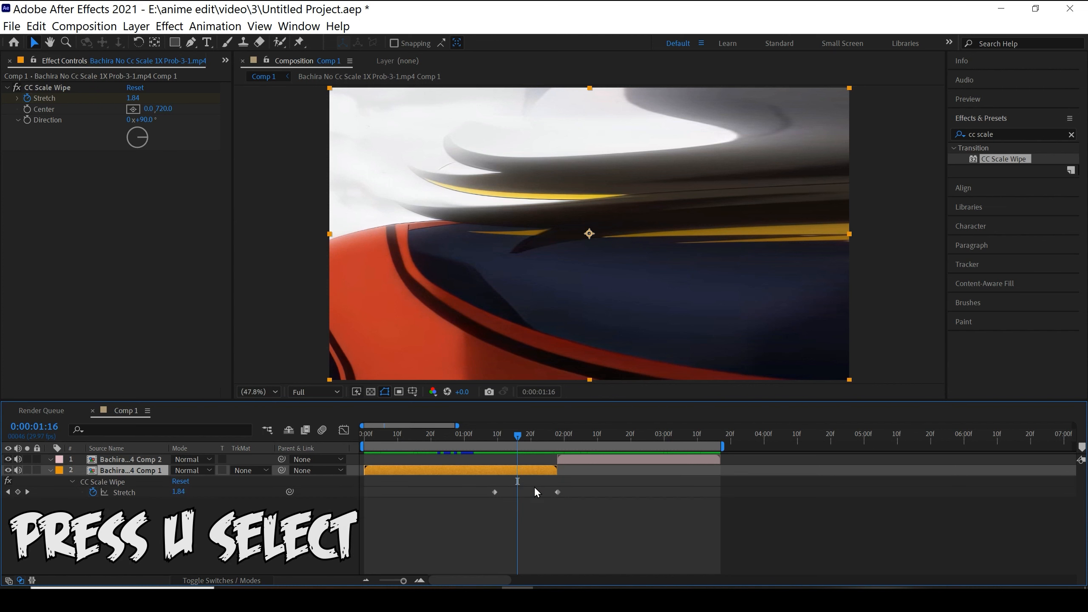
click(574, 511)
drag(570, 494, 473, 498)
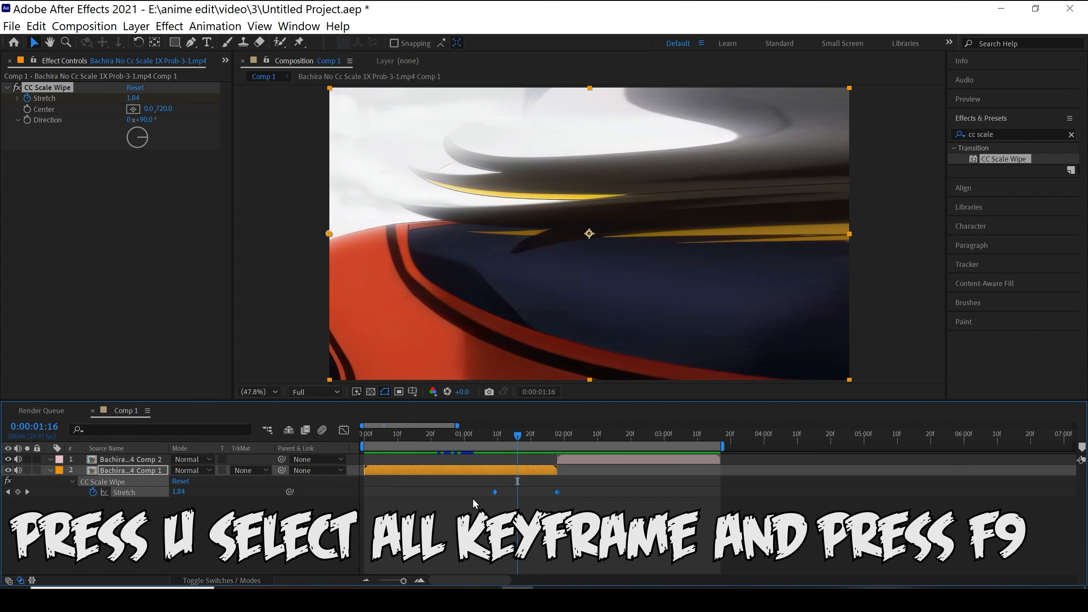
key(F9)
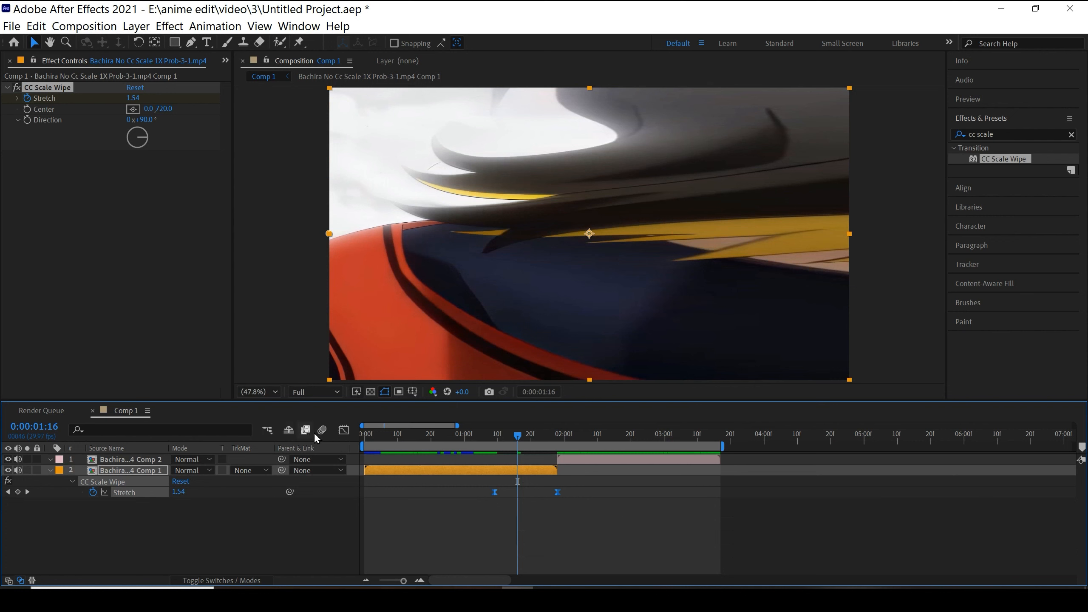
Shape the first clip's Stretch value curve in the Graph Editor to start slowly and rise steeply into the final keyframe.
click(344, 430)
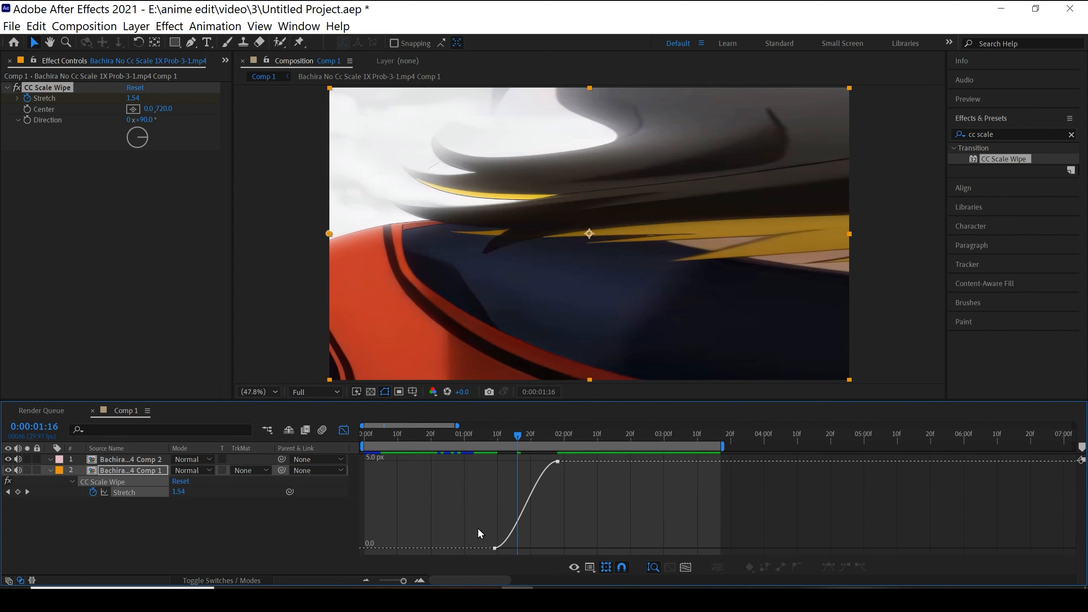
click(495, 549)
drag(515, 549, 567, 548)
drag(537, 462, 563, 517)
Play back the first clip's eased stretch through the cut to the second clip.
drag(520, 430, 508, 450)
key(space)
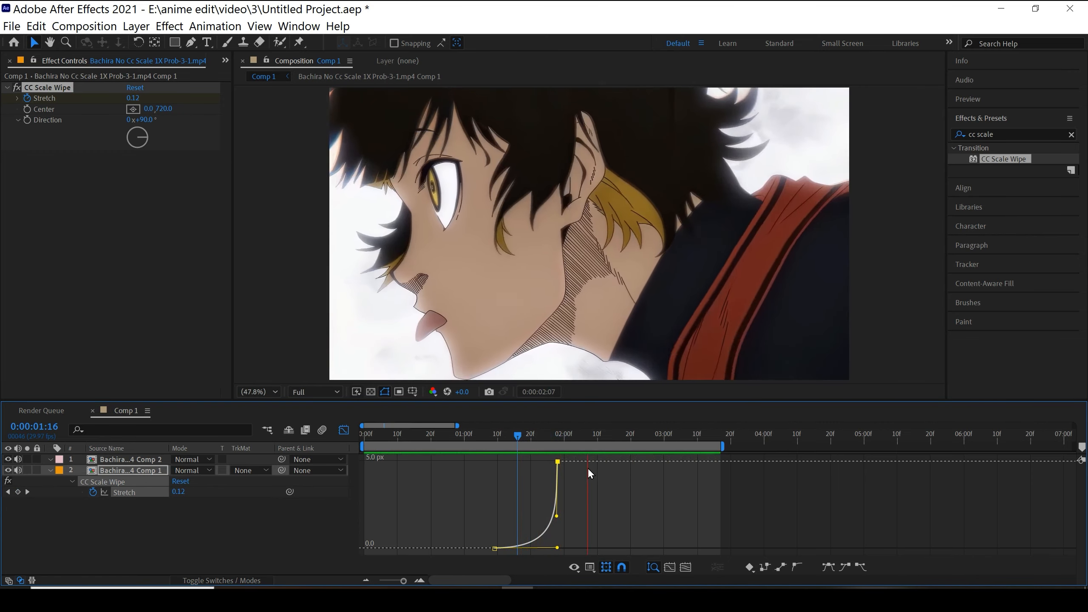
click(488, 440)
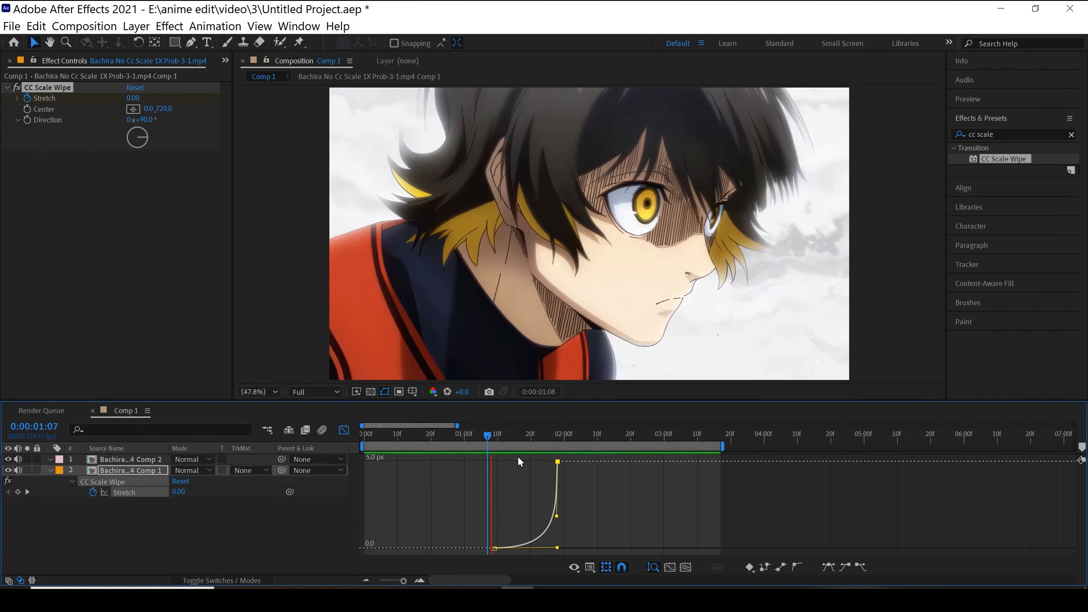
key(space)
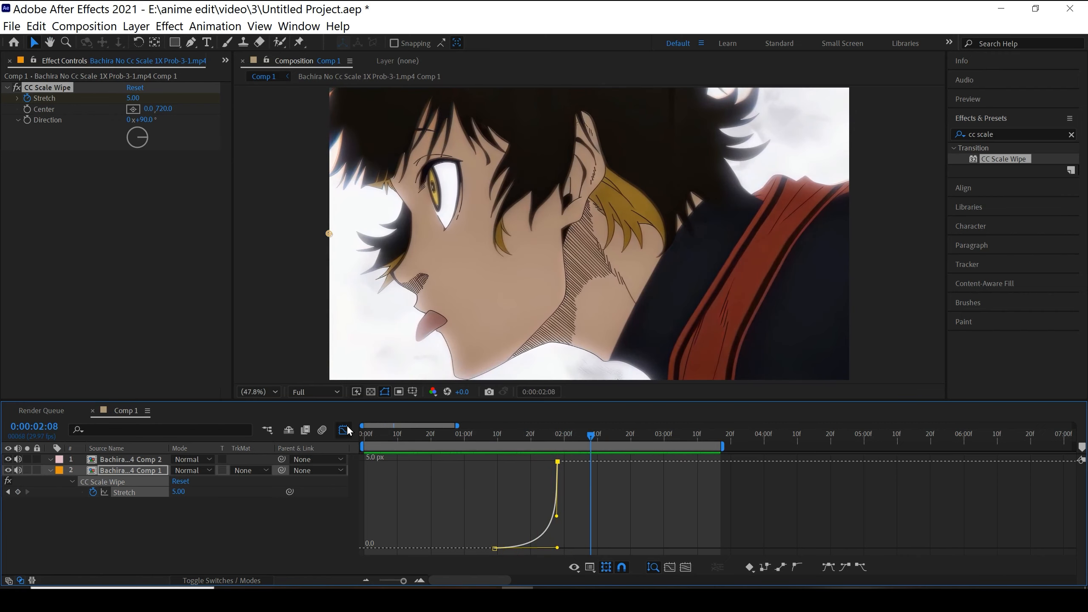
Apply CC Scale Wipe to the Comp 2 clip layer with the playhead at 0:00:01:28 and set its Direction to 270°.
click(343, 430)
drag(601, 429, 561, 435)
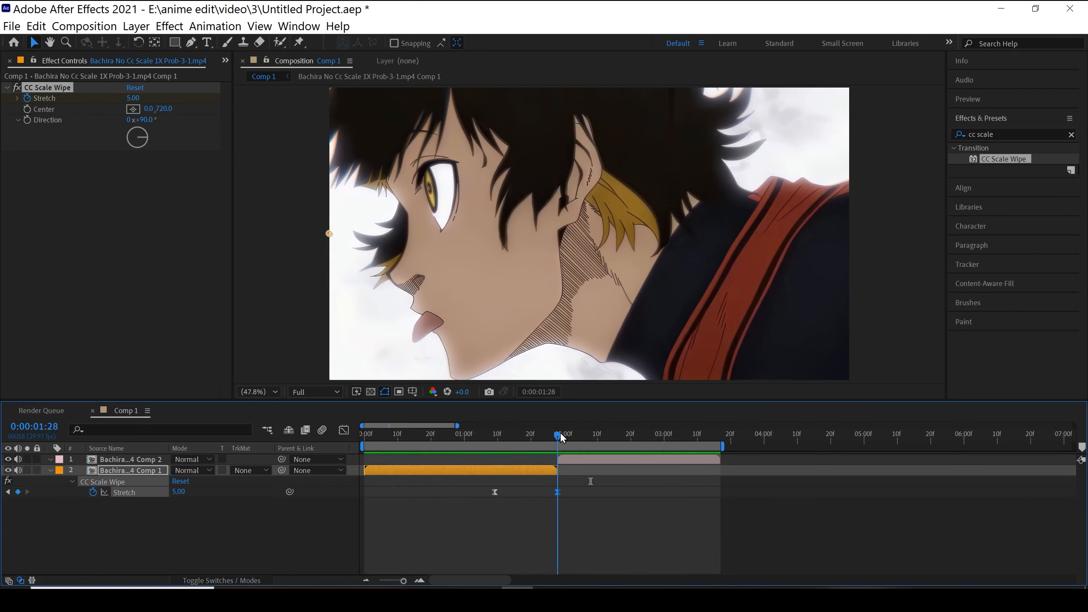
drag(983, 169, 586, 459)
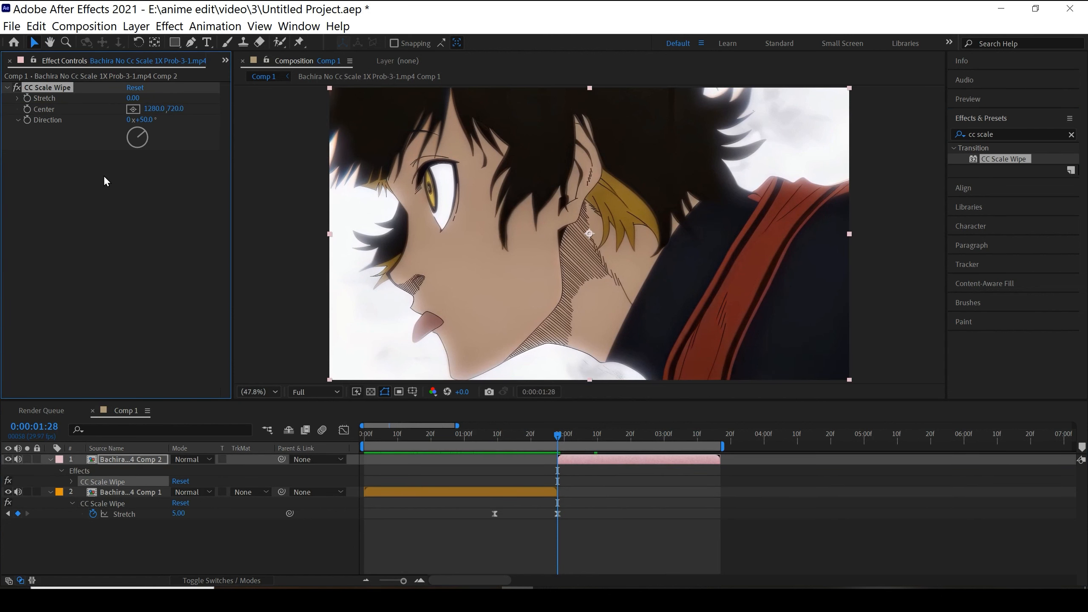
drag(141, 139, 147, 143)
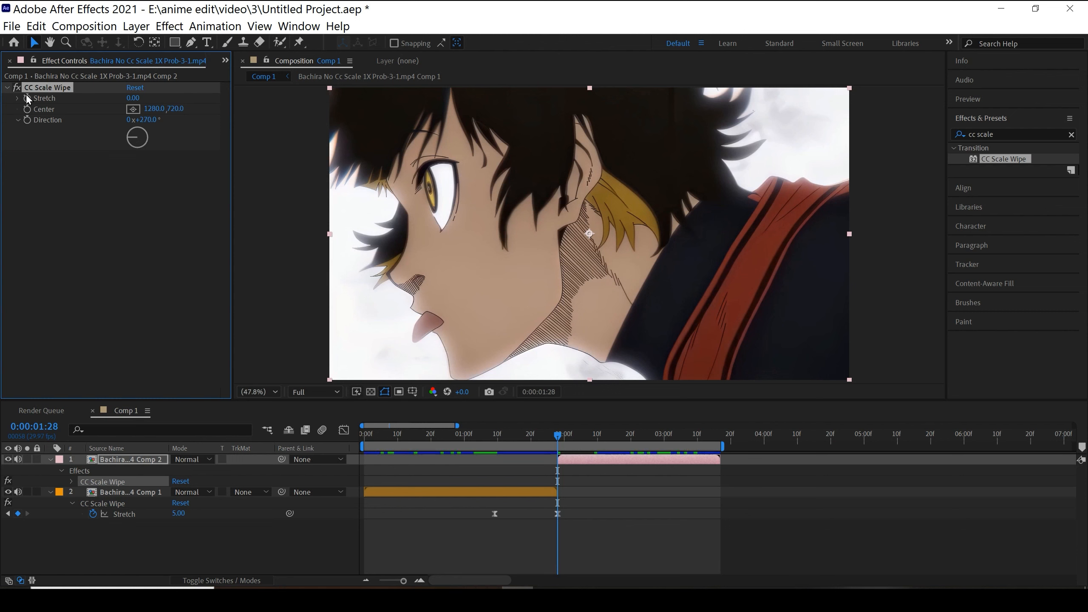
Keyframe the second clip's Stretch at 5 on 0:00:01:28 and set the effect's Center X to 2254.
click(130, 98)
text(5)
key(Return)
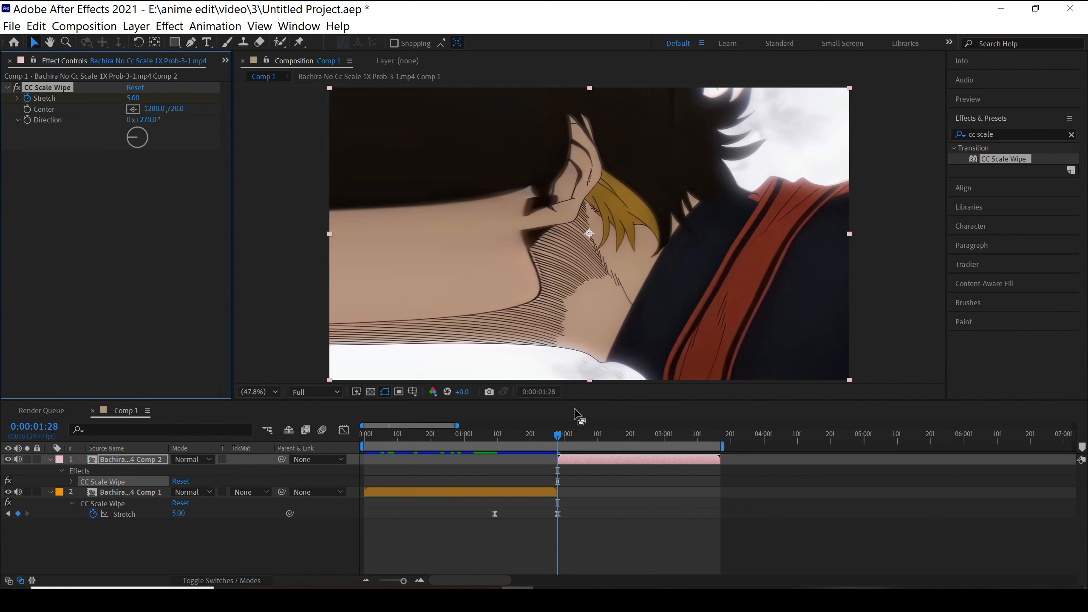
mouse_move(560, 436)
mouse_down()
mouse_move(608, 434)
mouse_move(563, 438)
mouse_up()
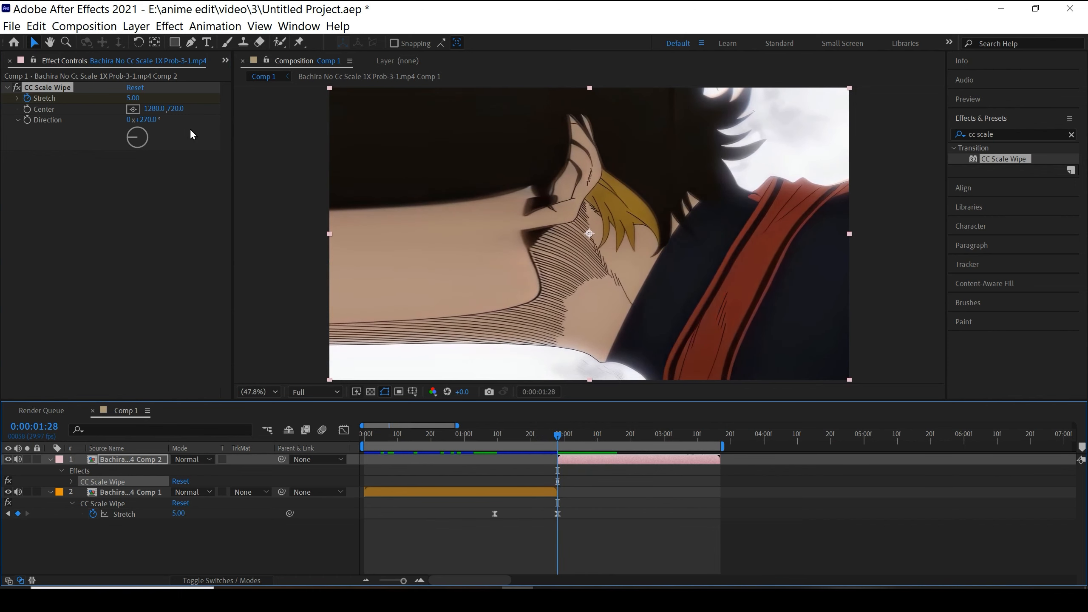
drag(159, 114, 879, 211)
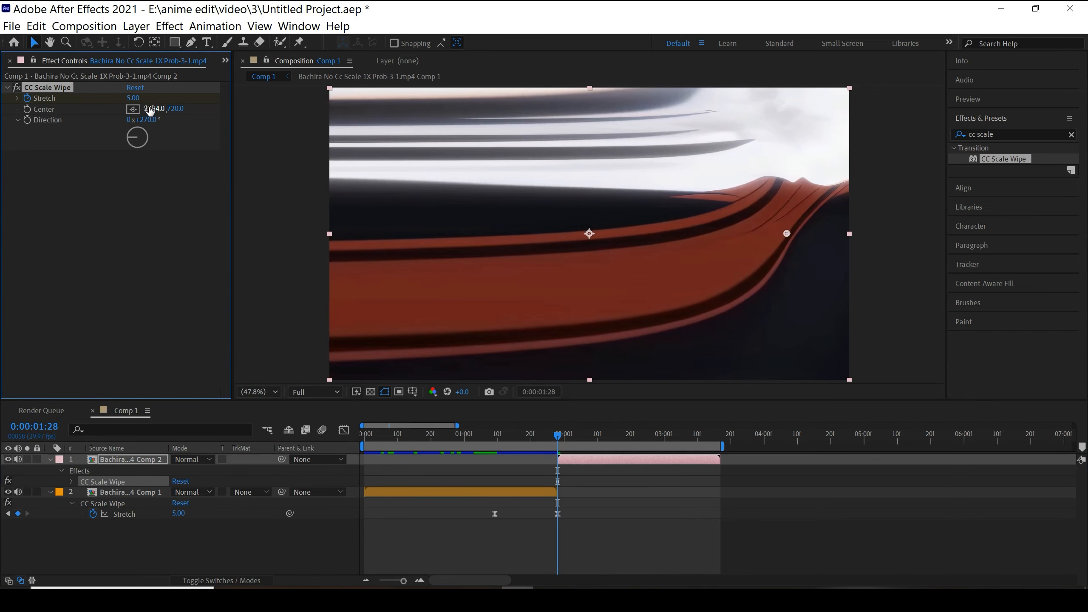
Add a Stretch keyframe of 0 at 0:00:02:14 on the second clip and play the transition from 0:00:01:09.
drag(565, 436, 614, 440)
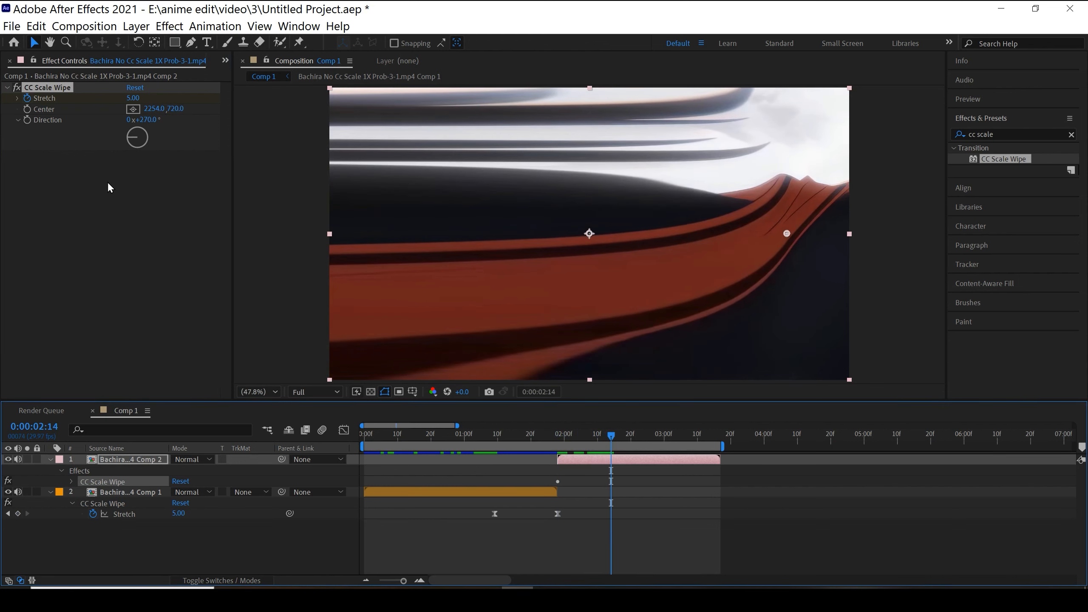
click(133, 97)
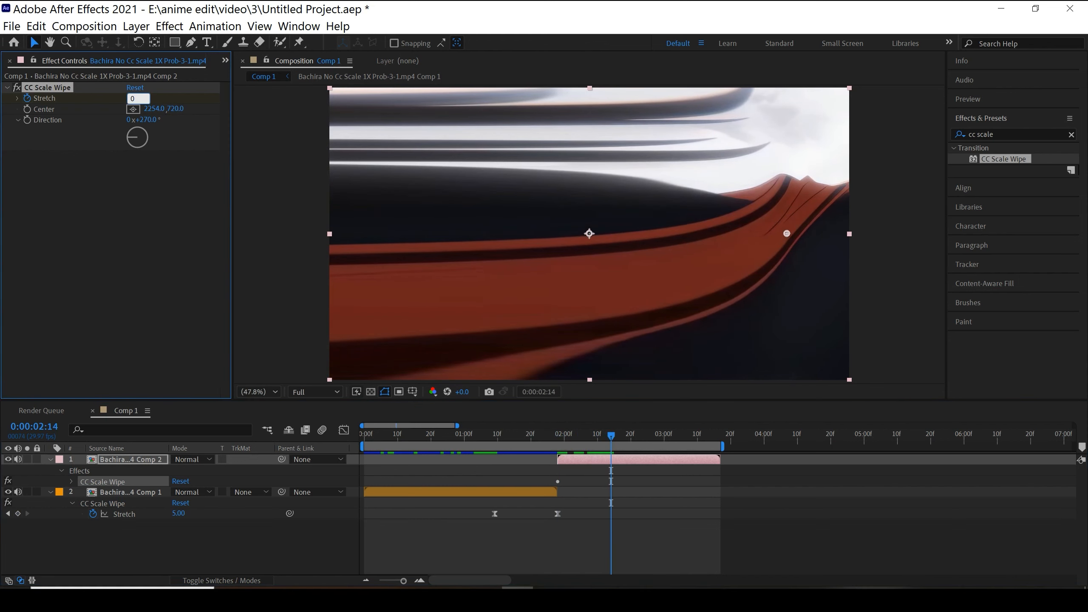
text(0)
key(Return)
drag(612, 442, 498, 439)
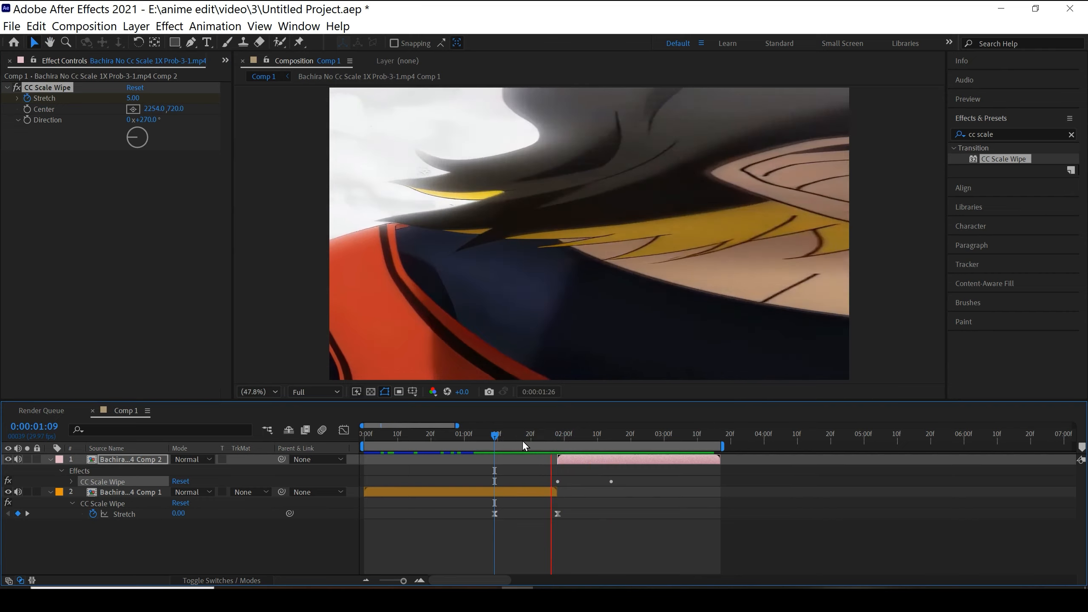
Reveal the second clip's Stretch keyframes and apply Easy Ease to both of them.
drag(648, 438, 571, 440)
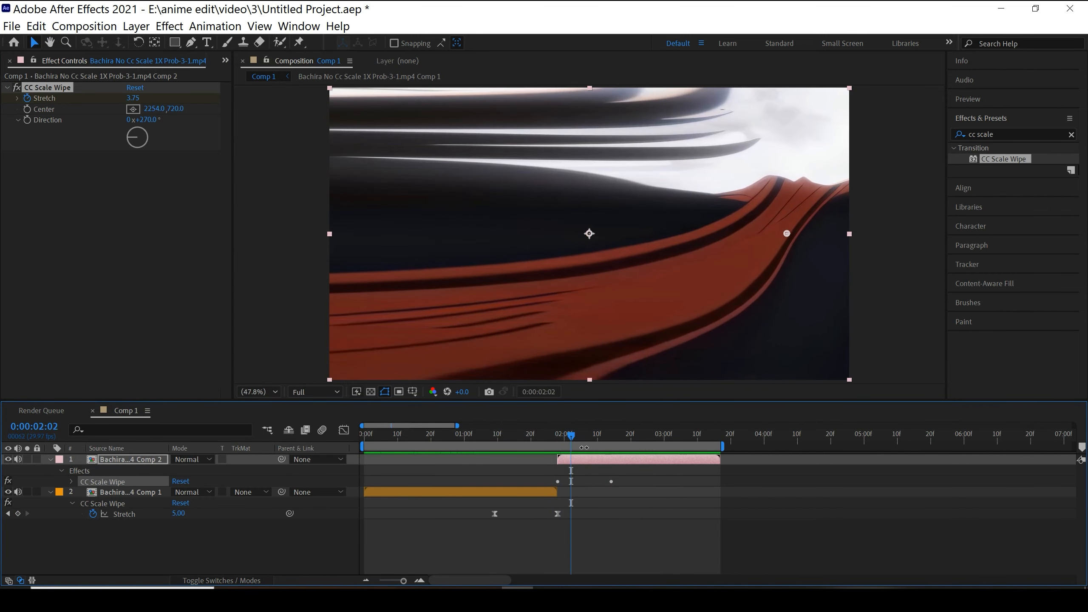
click(587, 462)
key(u)
drag(623, 482, 530, 473)
key(F9)
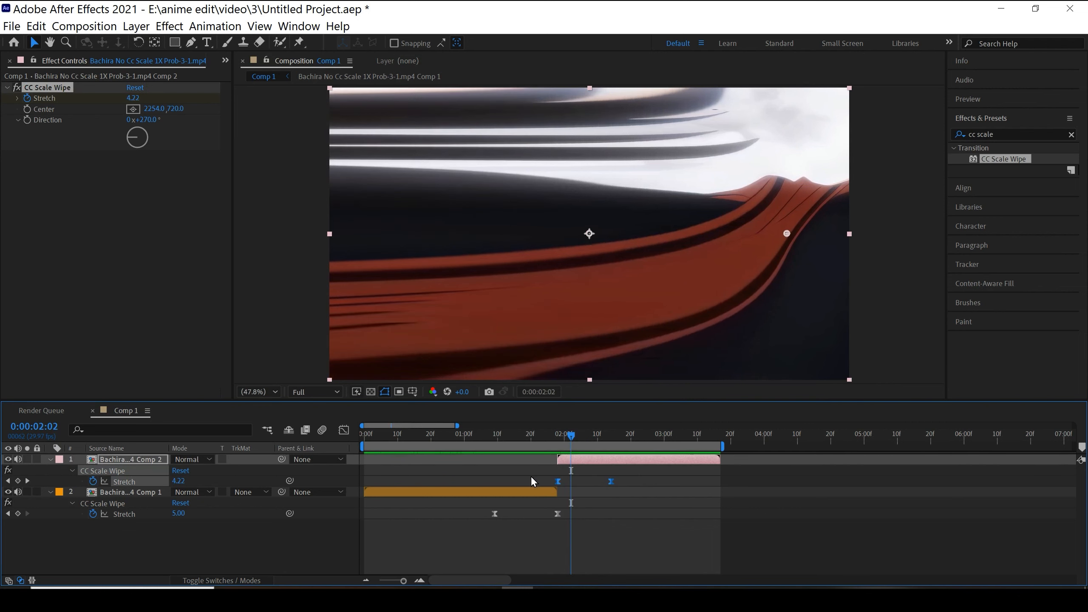
Shape the second clip's Stretch value curve in the Graph Editor to drop steeply at first and flatten out toward the last keyframe.
click(344, 429)
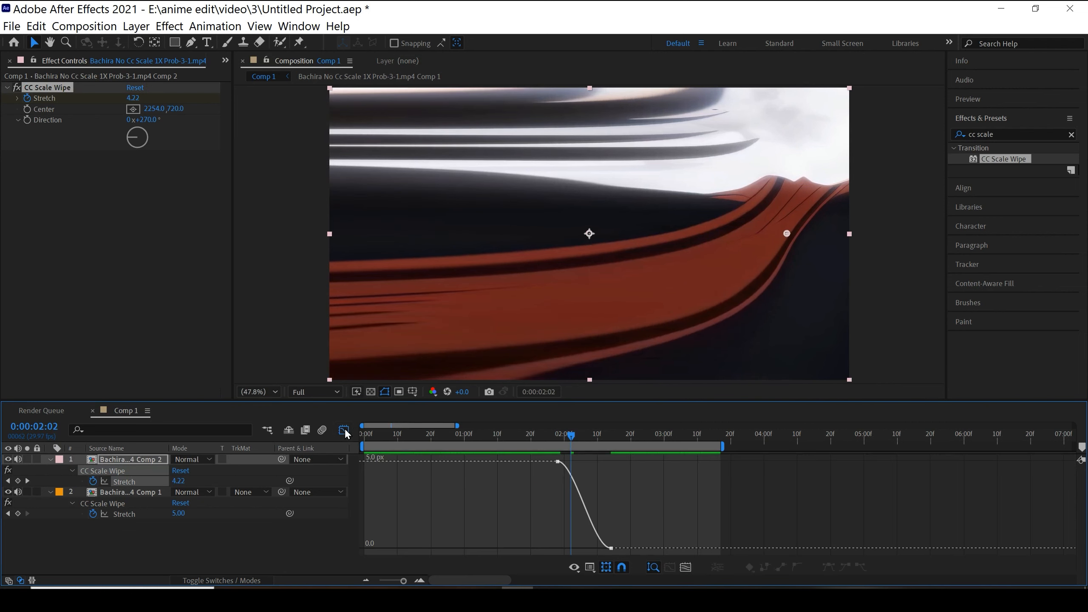
click(557, 462)
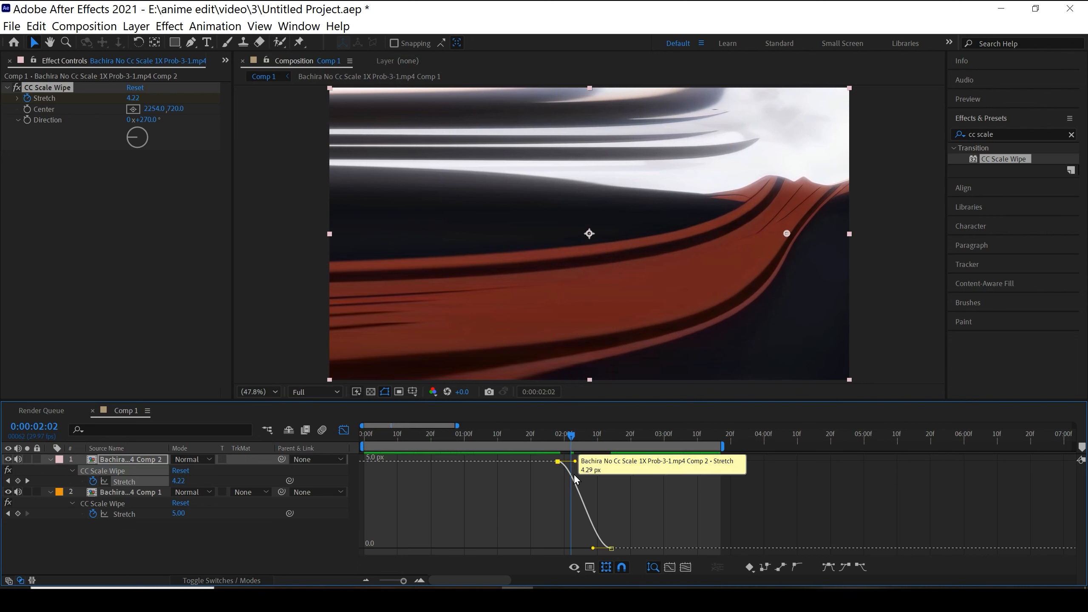
drag(575, 463, 528, 516)
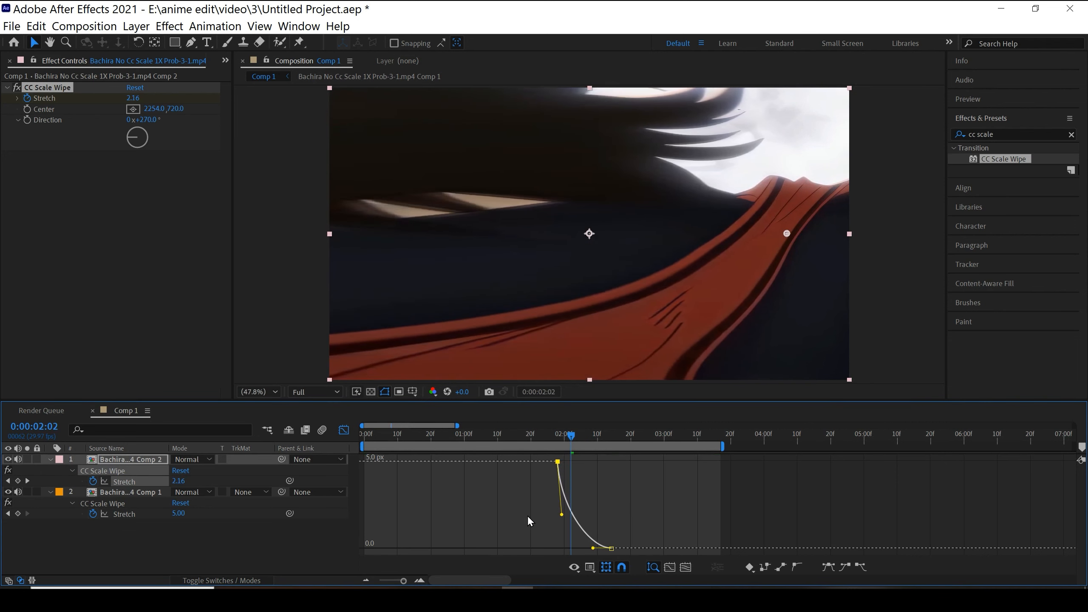
click(419, 581)
click(420, 581)
drag(534, 517, 521, 539)
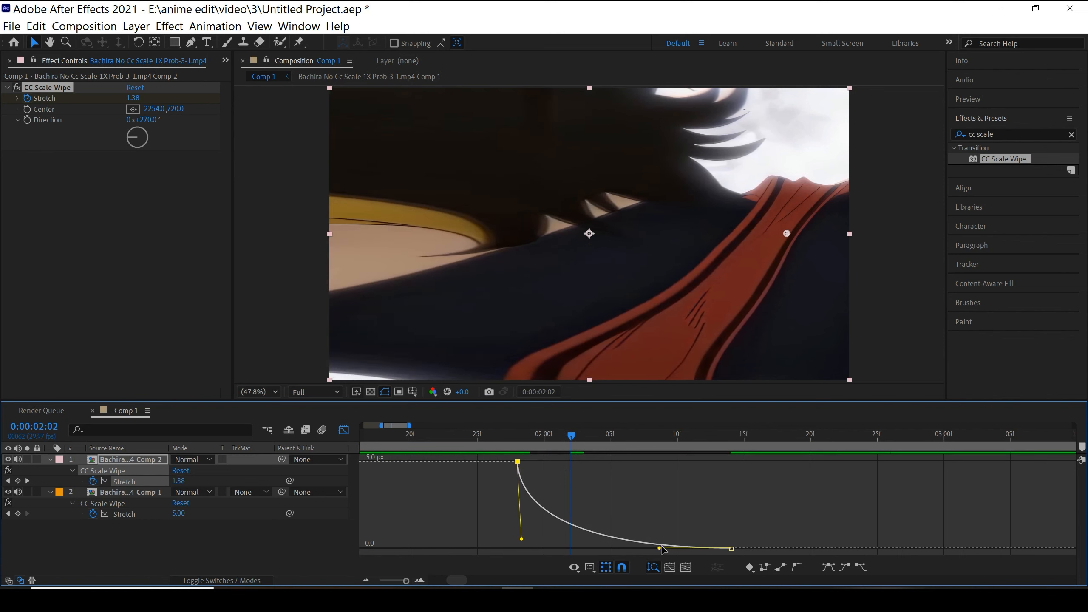
drag(658, 549, 590, 550)
click(343, 430)
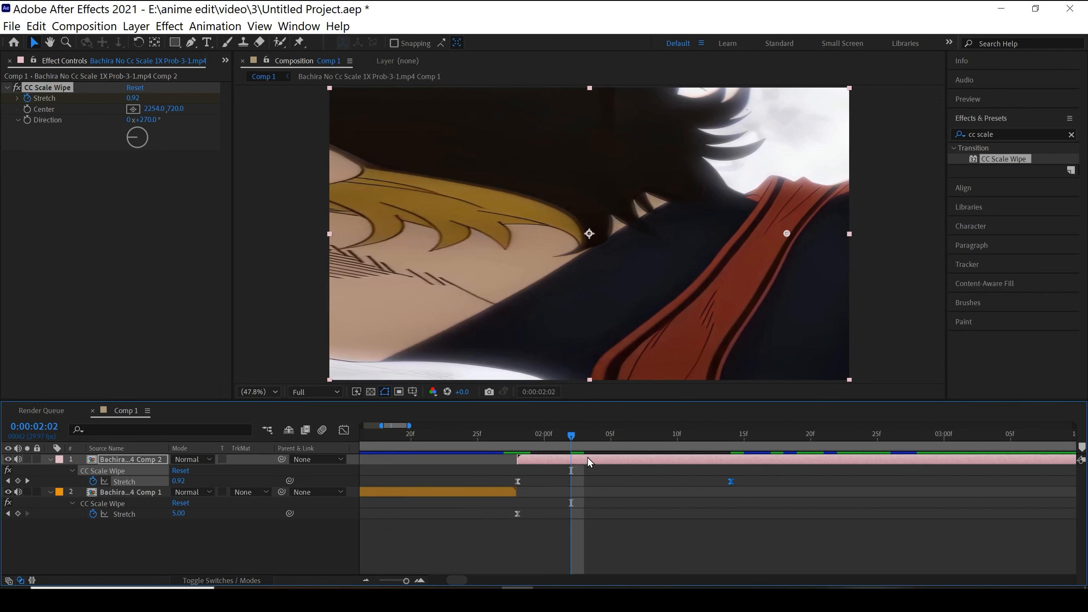
Play the composition from the start, and again from 0:00:01:09, to review the finished stretch transition.
drag(405, 580, 402, 581)
drag(500, 441, 342, 445)
key(space)
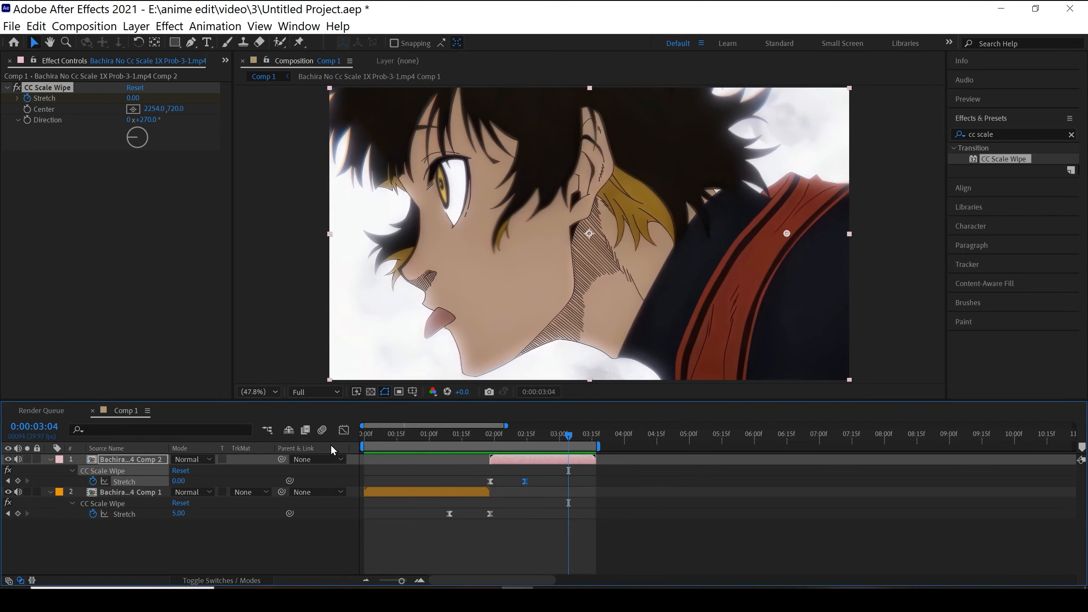
key(space)
drag(493, 446, 448, 457)
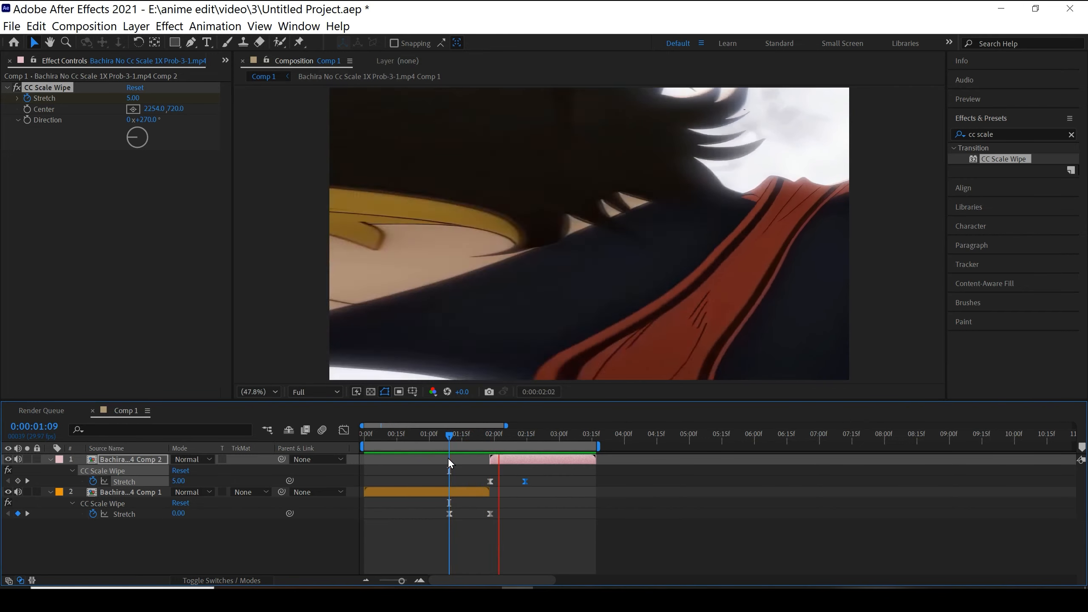
Apply the BCC Lens Blur OBS effect to the second clip with the current time at 0:00:01:28.
key(space)
drag(547, 435, 489, 441)
click(505, 461)
click(997, 135)
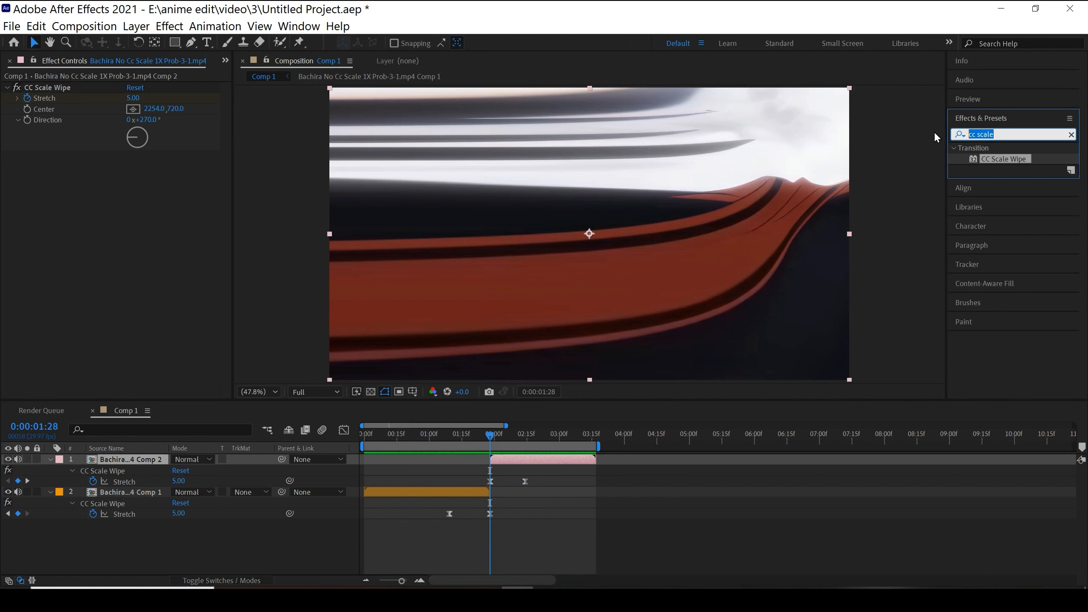
text(bcc lens)
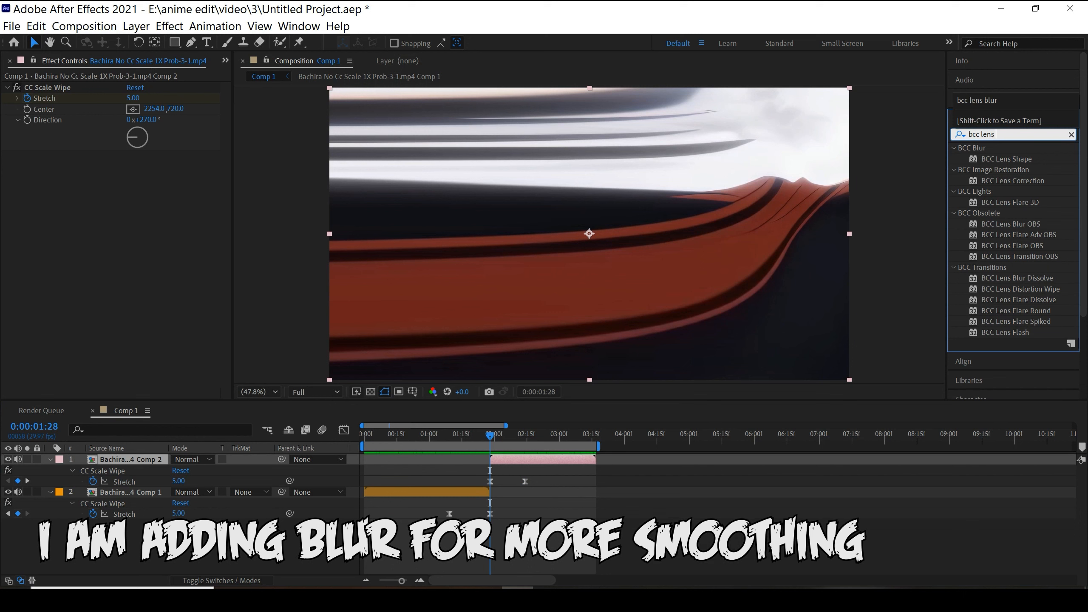
text( blur)
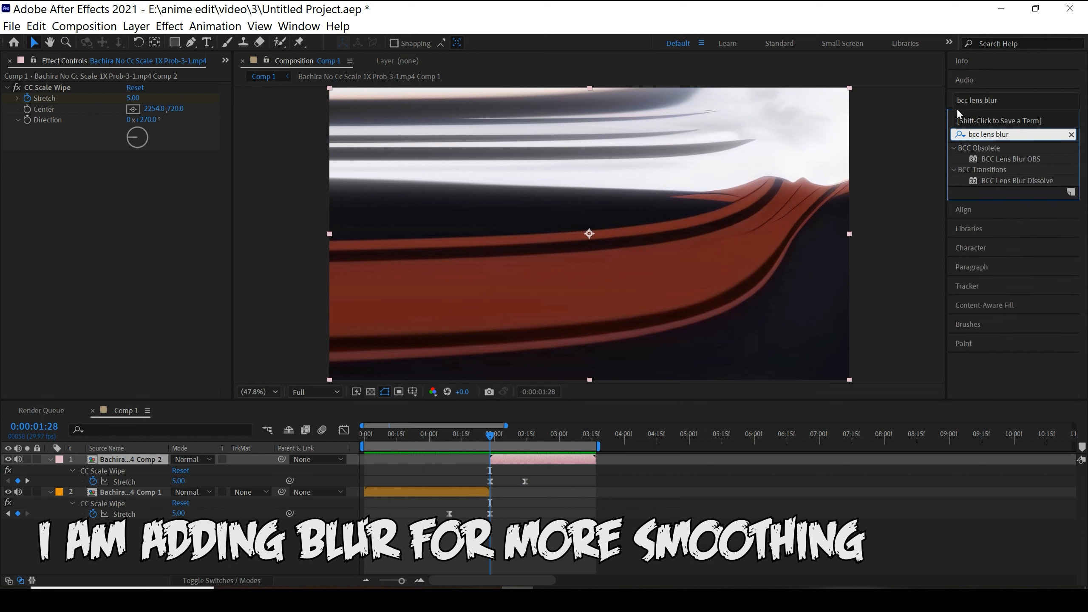
drag(1010, 159, 506, 463)
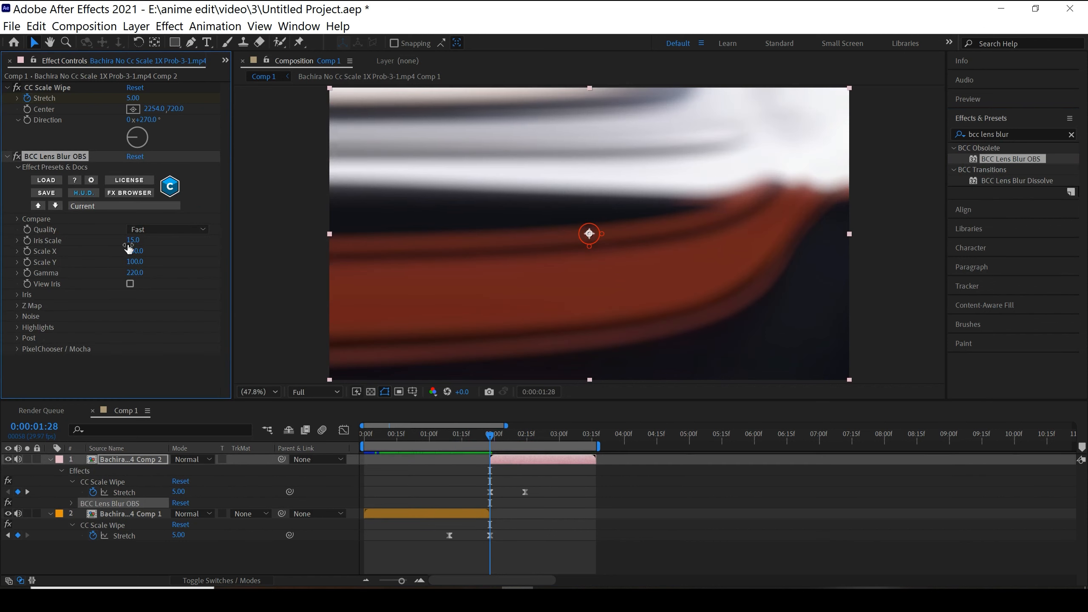
Keyframe the second clip's lens blur Iris Scale at 8 on 0:00:01:28 and at 0 on 0:00:02:19.
drag(132, 246, 124, 244)
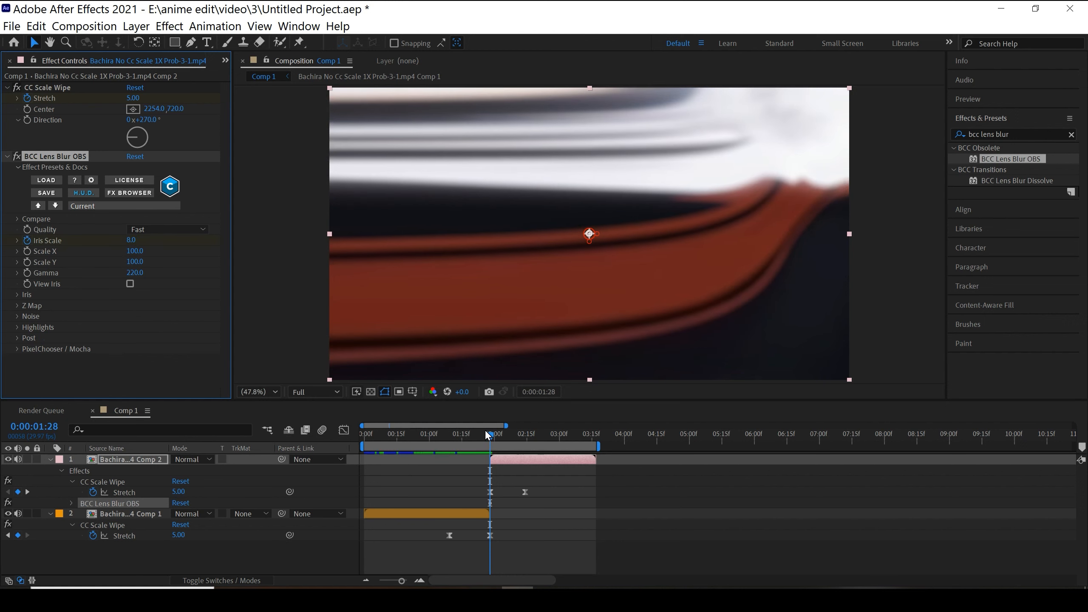
drag(491, 439, 536, 441)
click(132, 240)
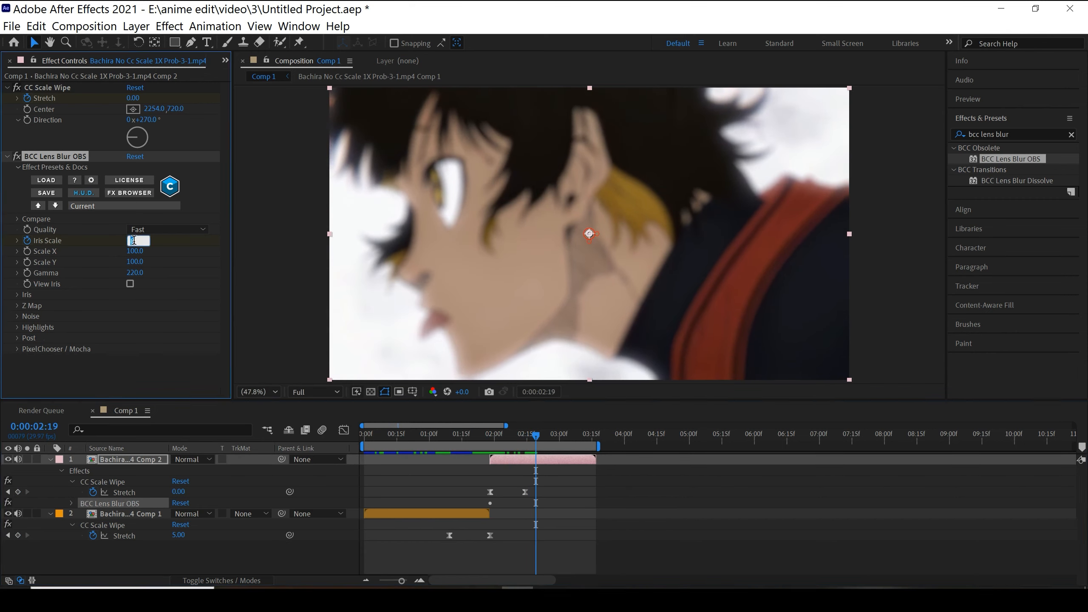
text(0)
key(Return)
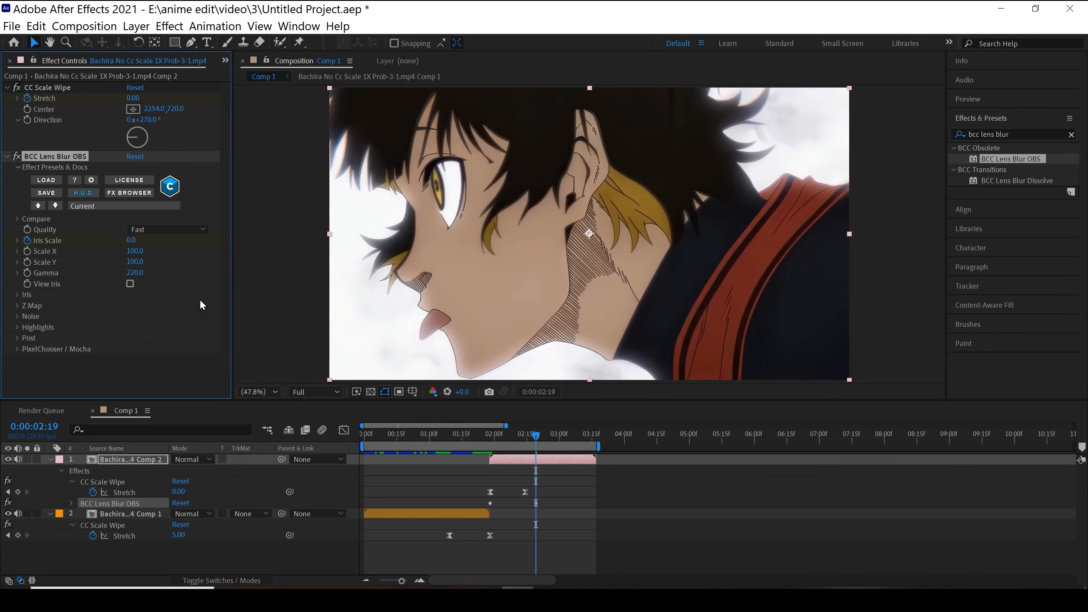
Reveal the second clip's keyframes and apply Easy Ease to both Iris Scale keyframes.
click(544, 462)
key(u)
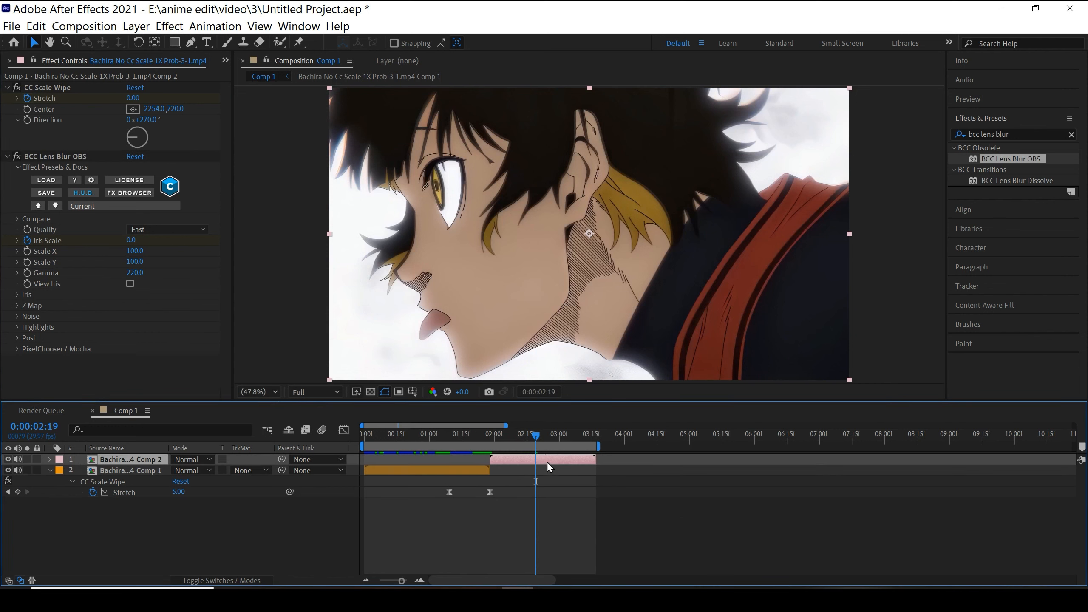
click(550, 501)
drag(550, 501, 473, 501)
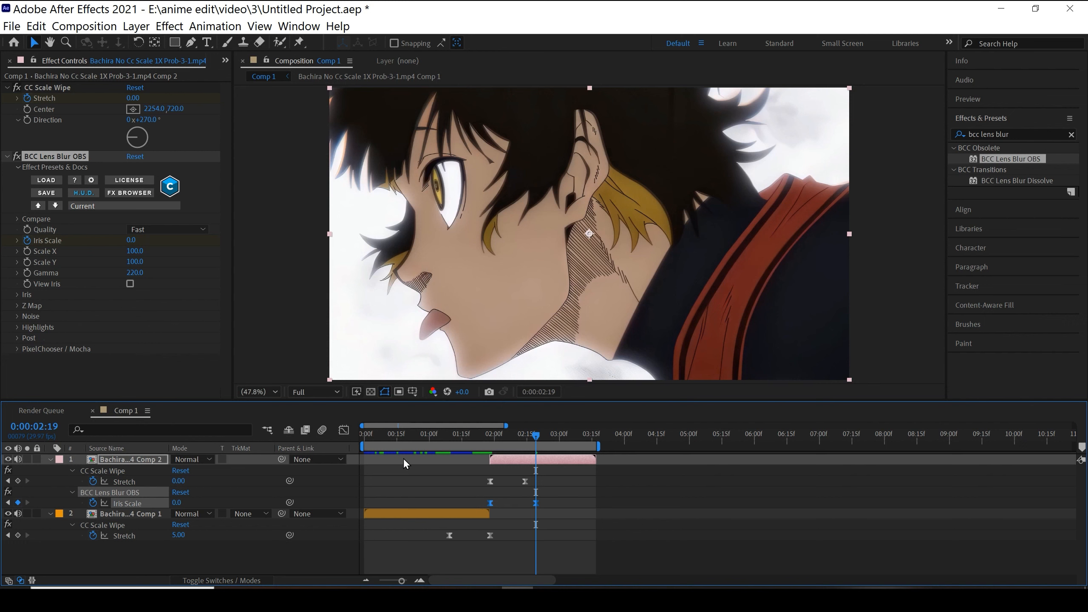
Shape the Iris Scale value curve in the Graph Editor to drop steeply at first and flatten out toward the last keyframe.
click(349, 429)
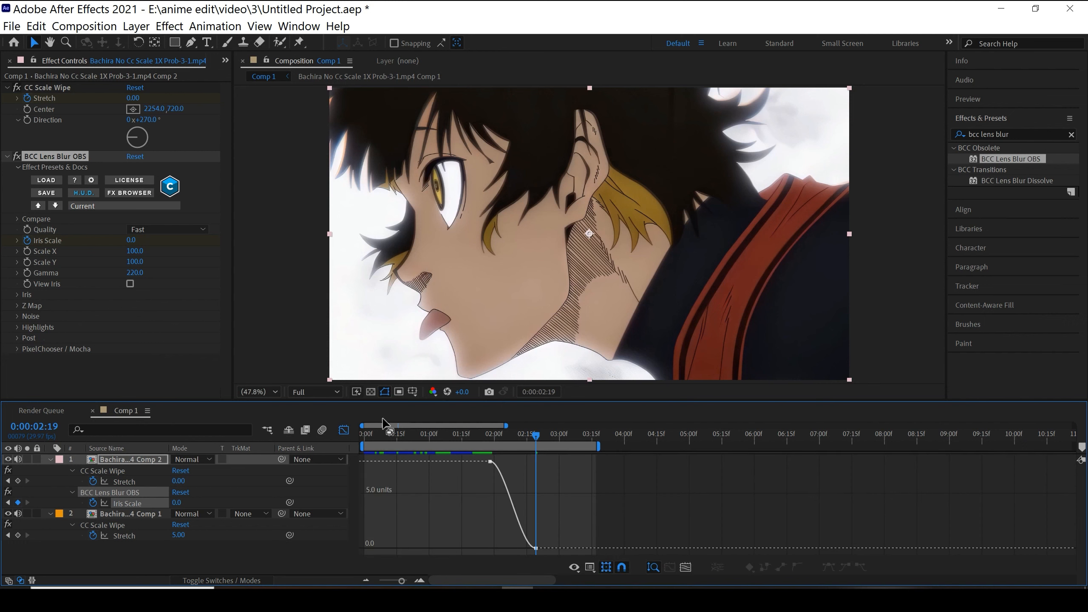
click(420, 581)
click(449, 466)
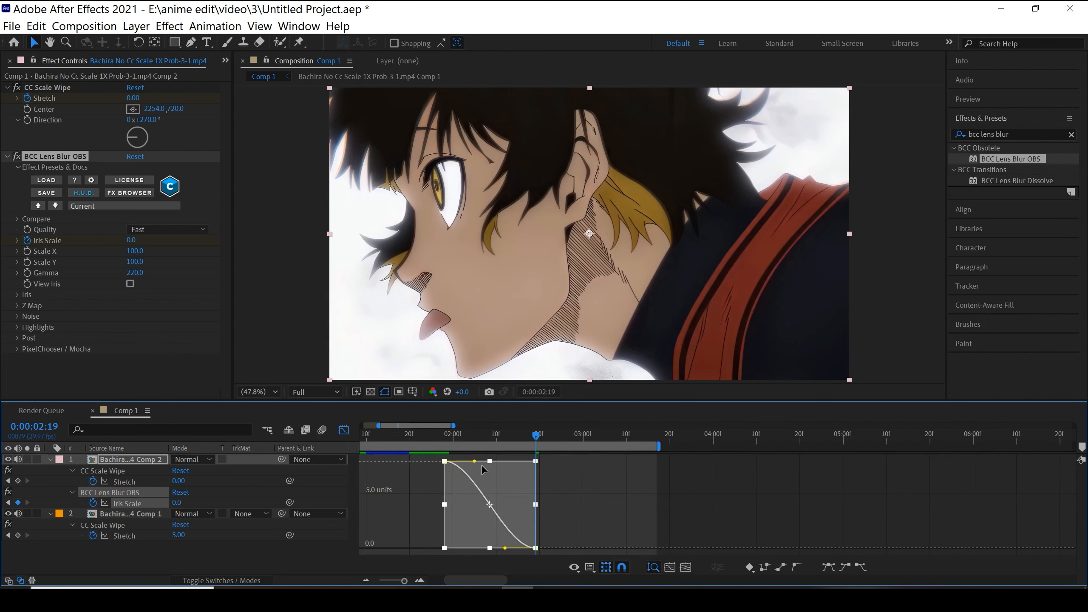
drag(420, 481, 431, 535)
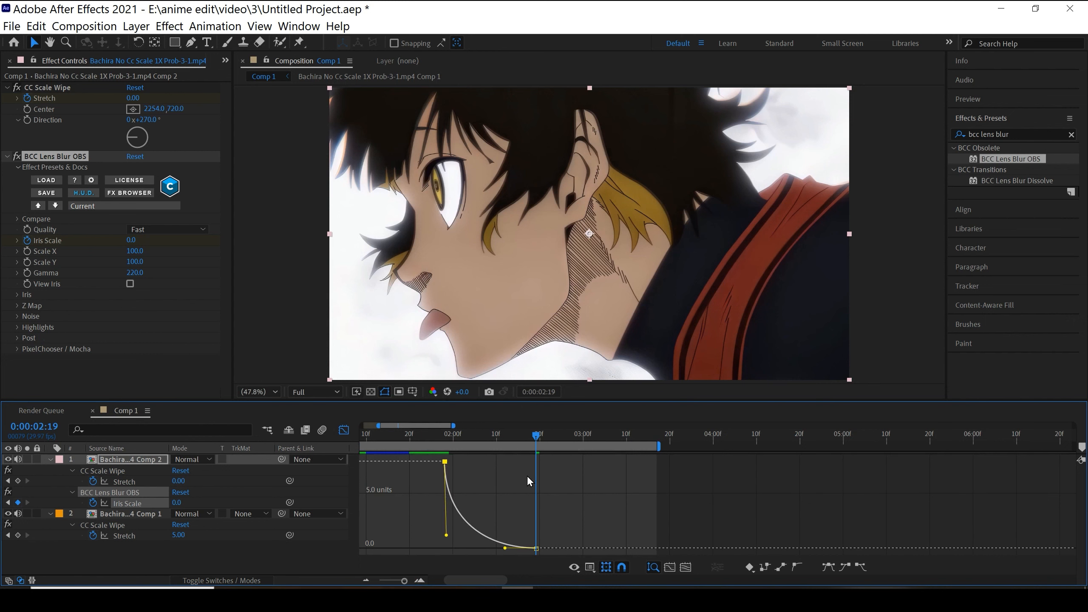
Play the blurred transition from shortly before the cut, then move the current time back to 0:00:01:25.
drag(536, 436, 420, 439)
key(space)
key(space)
drag(551, 439, 415, 443)
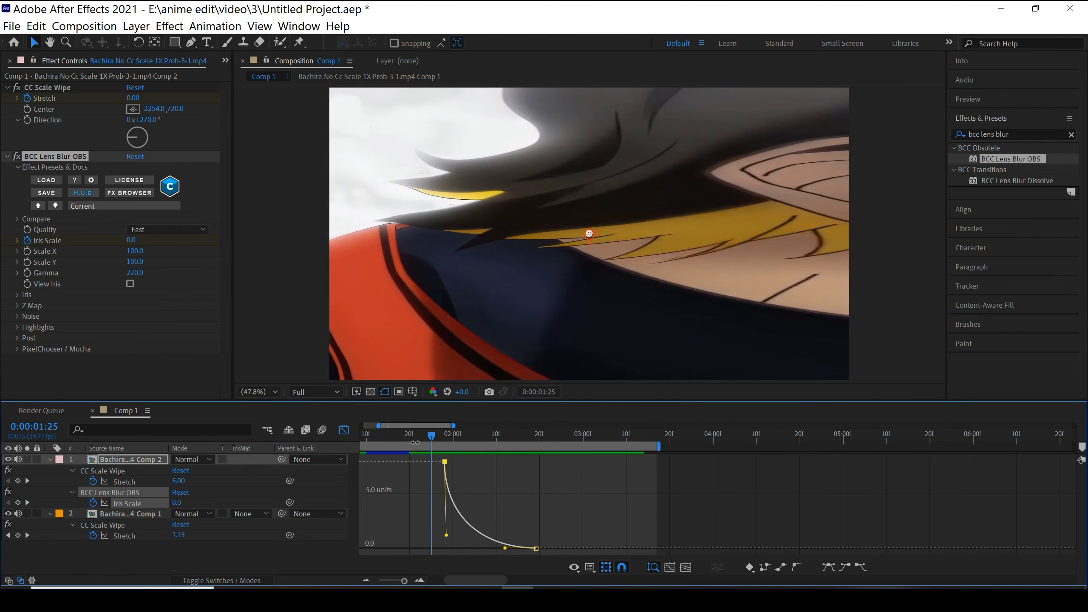
Close the Graph Editor, show the whole composition in the timeline and preview it from the start.
click(343, 430)
drag(405, 582, 399, 582)
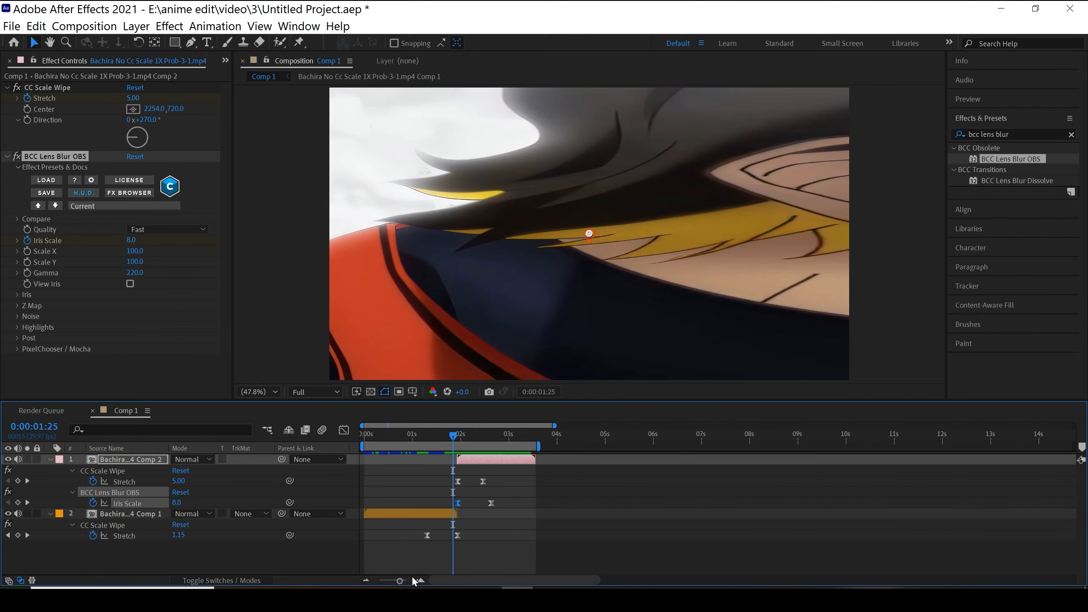
key(space)
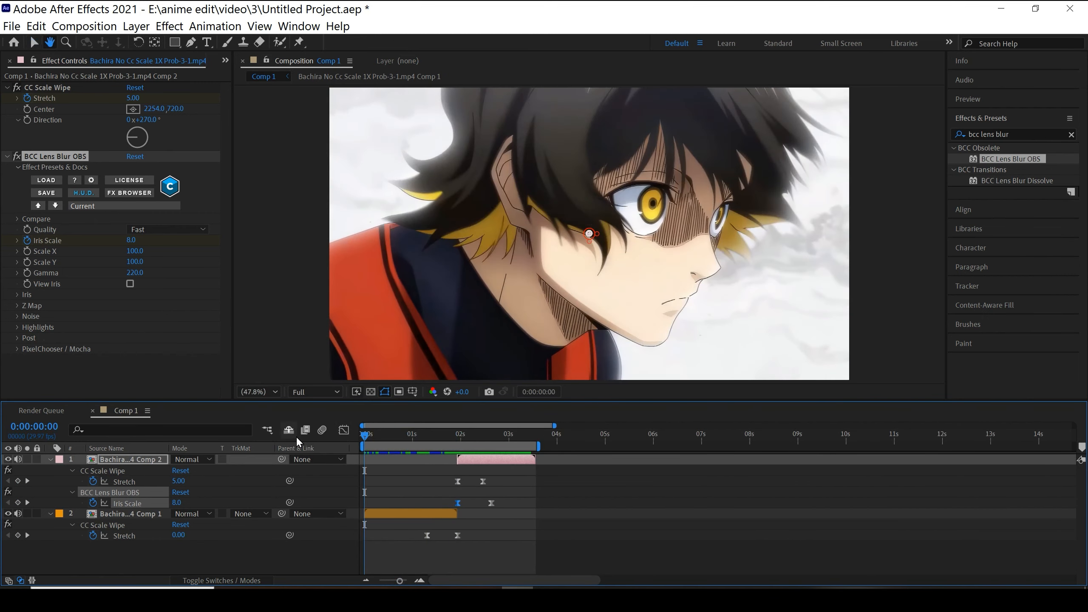